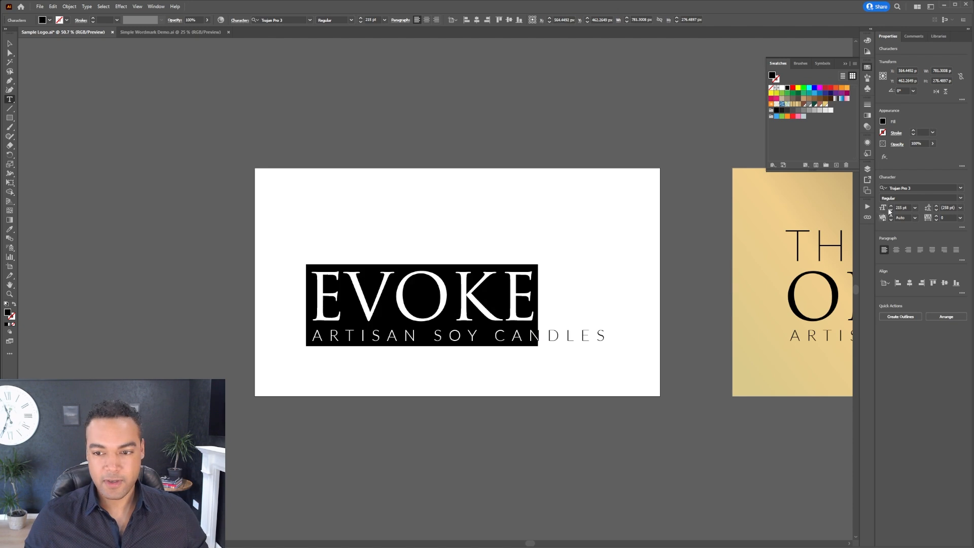
Step: Enlarge the EVOKE text to 283 pt so it spans the width of the tagline, and deselect it
left_click(891, 207, "shift")
left_click(891, 207, "shift")
left_click(891, 207, "shift")
left_click(890, 207, "shift")
left_click(891, 207, "shift")
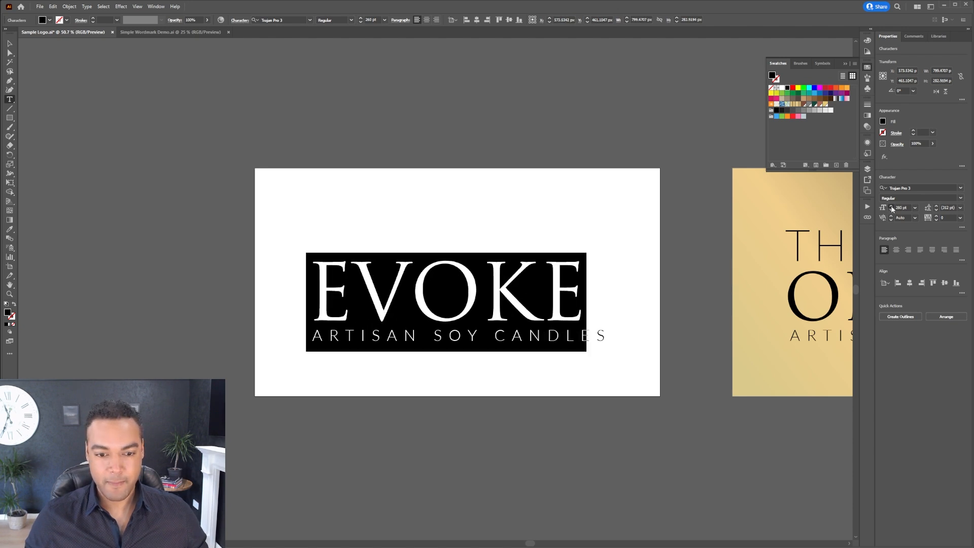
left_click(891, 207, "shift")
left_click(891, 207, "shift")
left_click(891, 206)
left_click(892, 207)
left_click(891, 207)
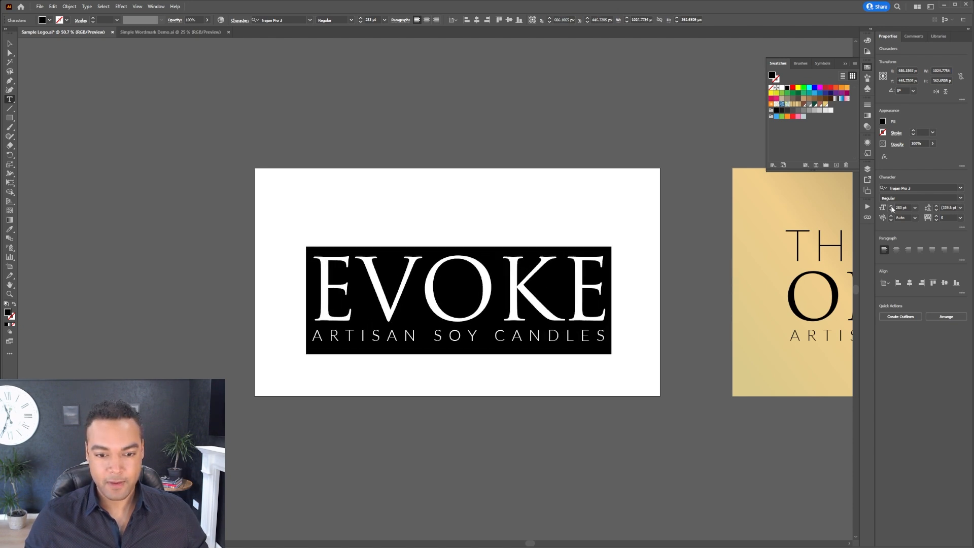
left_click(9, 43)
left_click(359, 217)
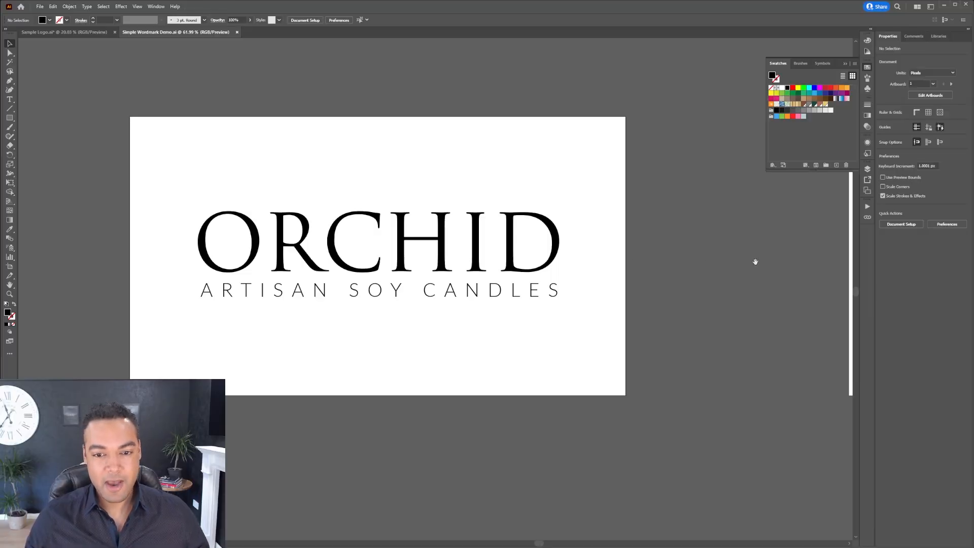
left_click_drag(754, 263, 195, 275)
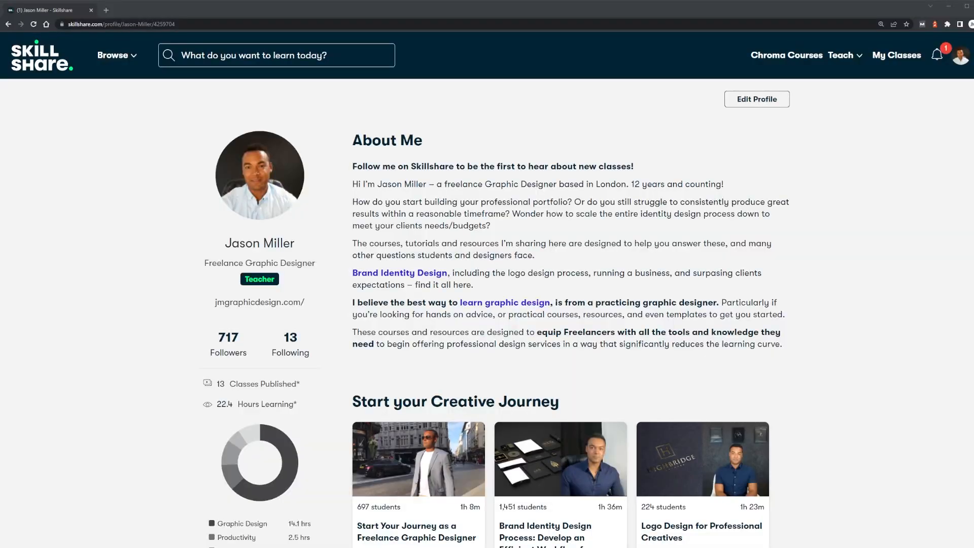
Step: Look through the class sections on the Skillshare teacher profile page, down past Epic Tips & Tricks
scroll(840, 303, "down", 5)
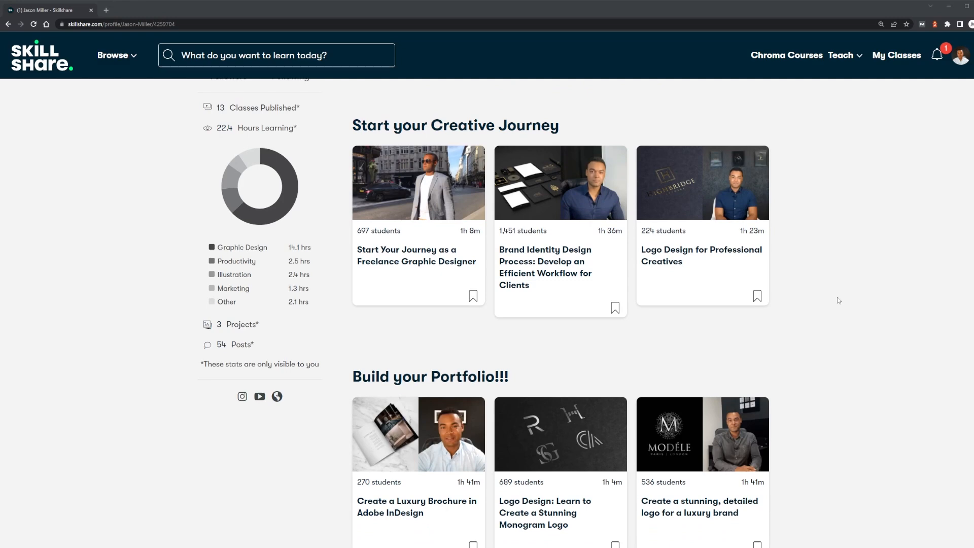
scroll(838, 299, "down", 5)
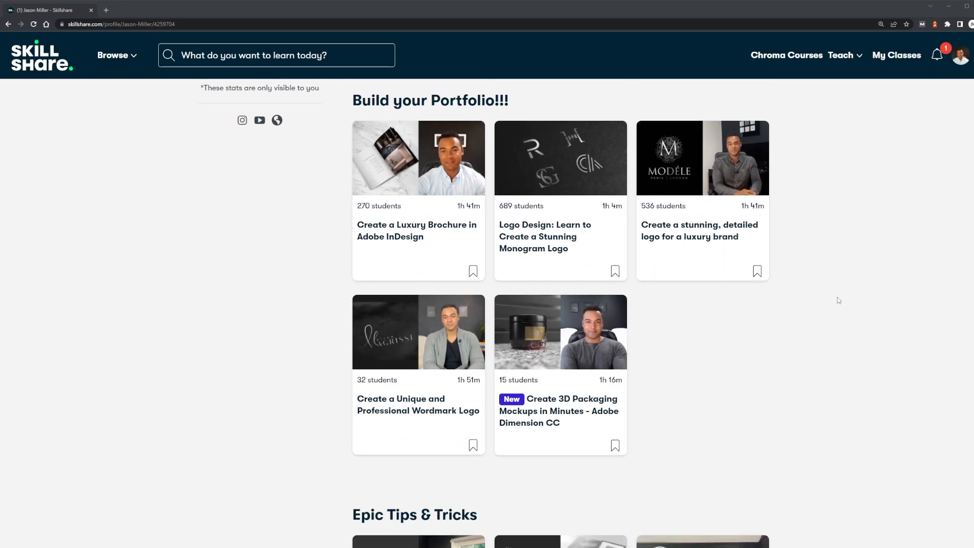
scroll(839, 300, "down", 4)
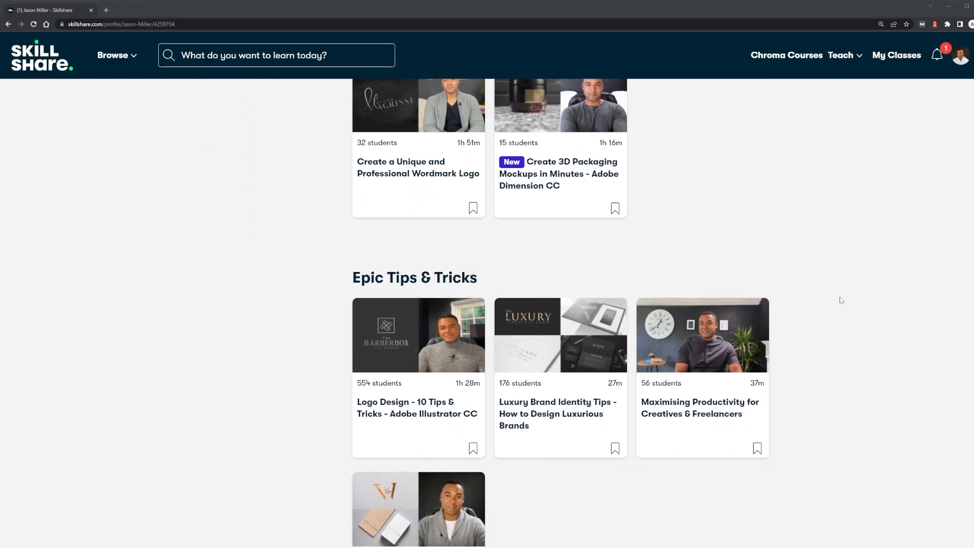
scroll(840, 300, "down", 2)
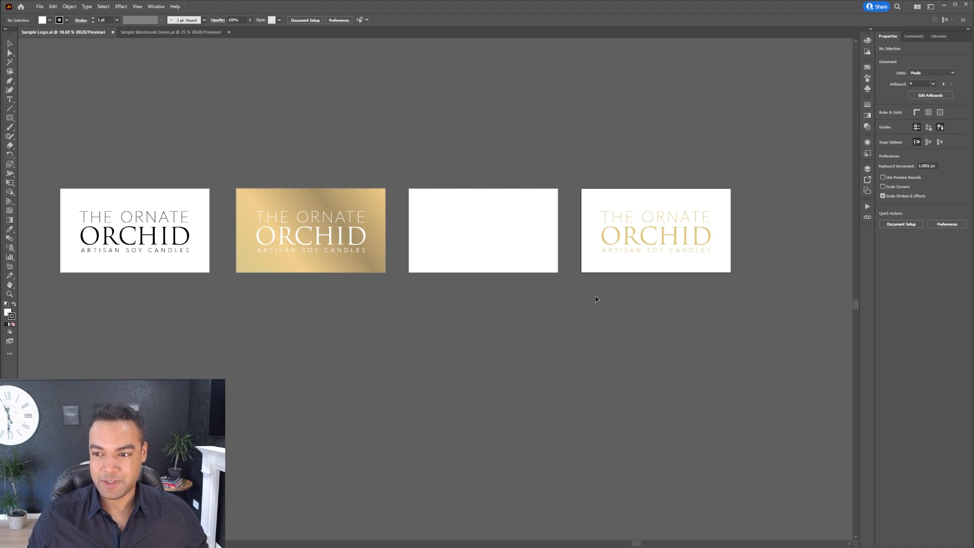
Step: Check the font settings of the three text lines in the gold logo on the white artboard
key("z")
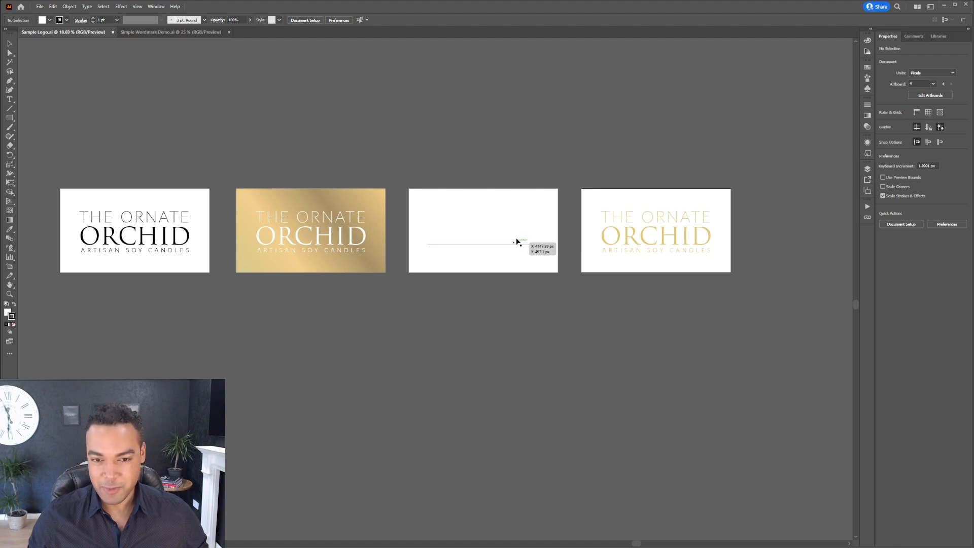
left_click(613, 223)
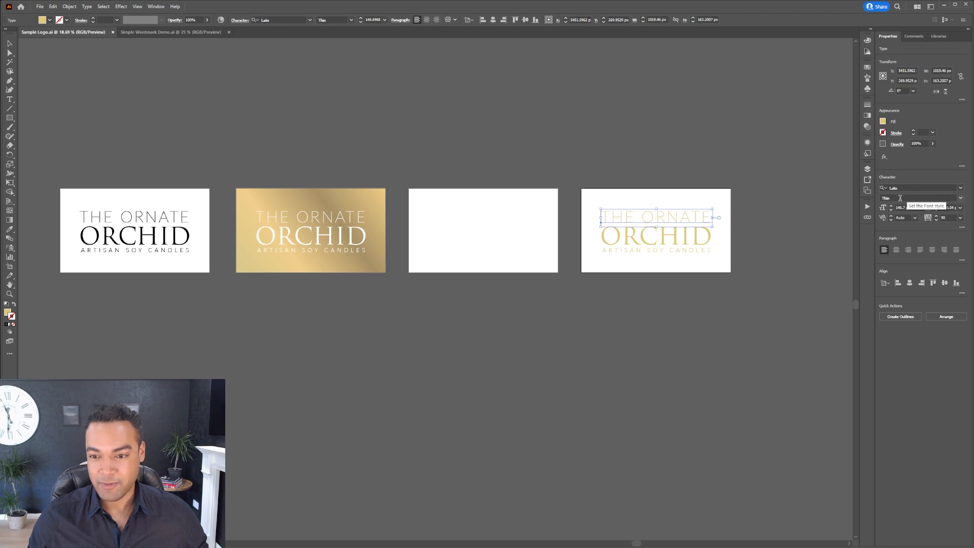
left_click(699, 251)
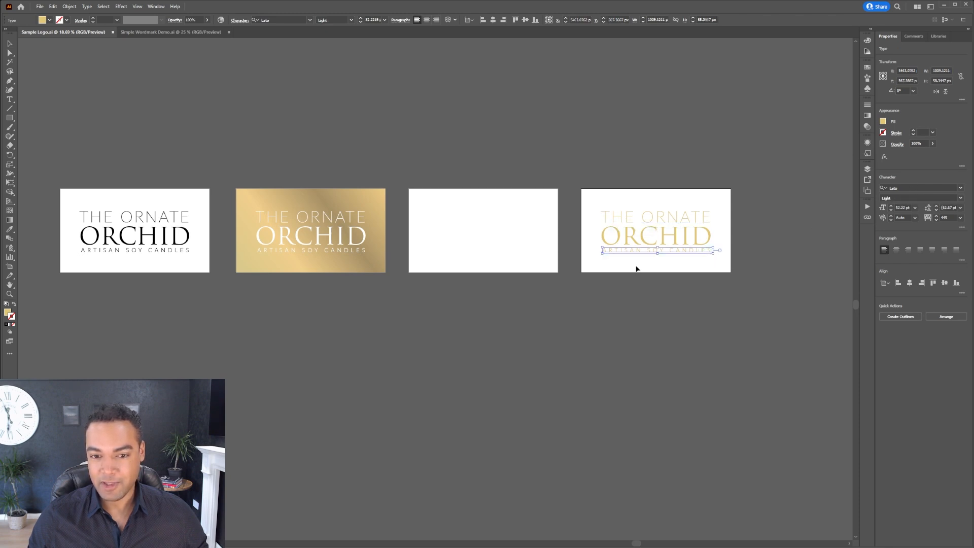
left_click(697, 239)
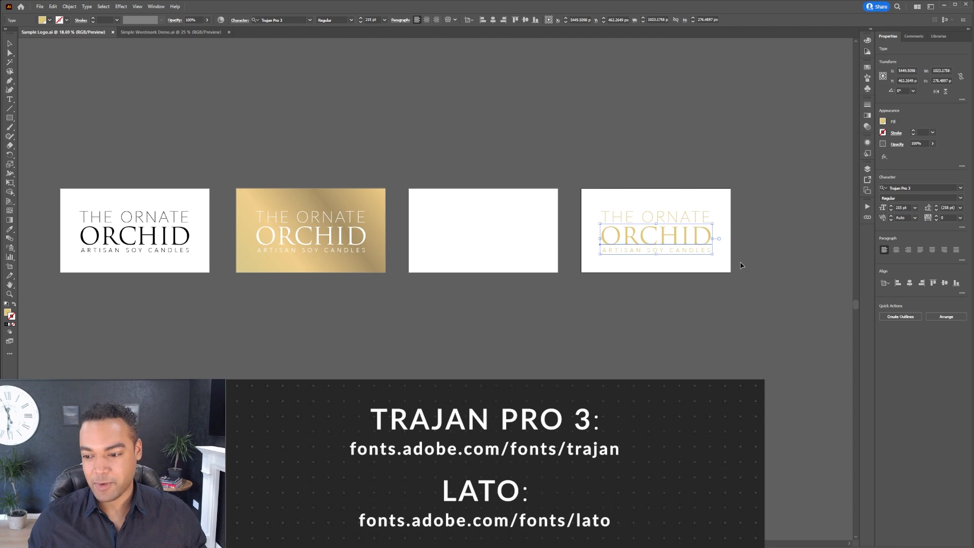
left_click(740, 264)
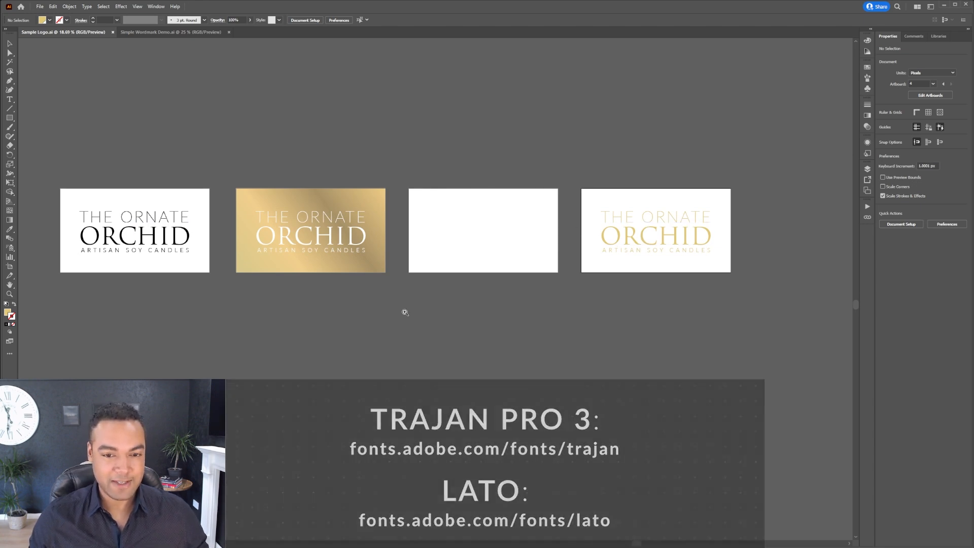
Step: Draw a rectangle about 1449 by 1000 px covering the third artboard, which holds the white logo text
left_click_drag(406, 315, 482, 345)
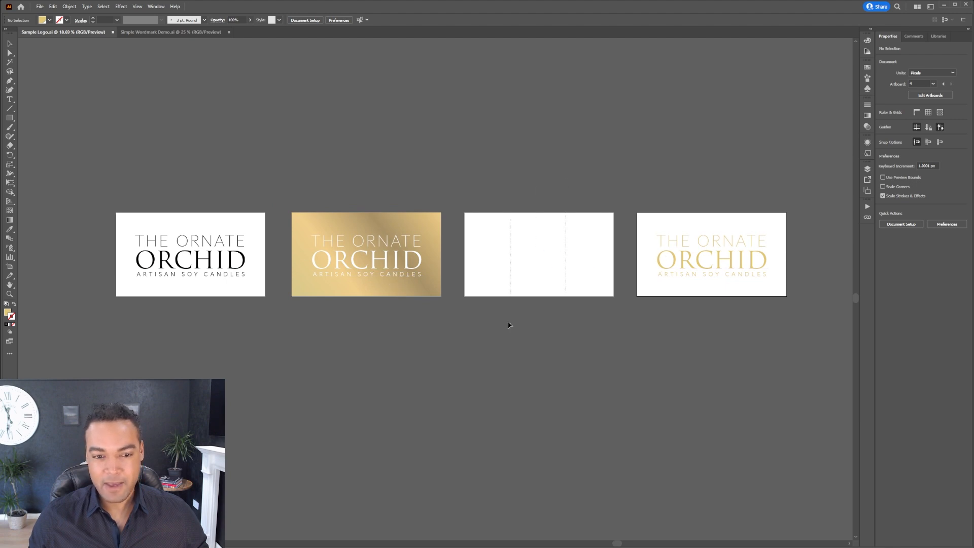
left_click_drag(508, 323, 507, 323)
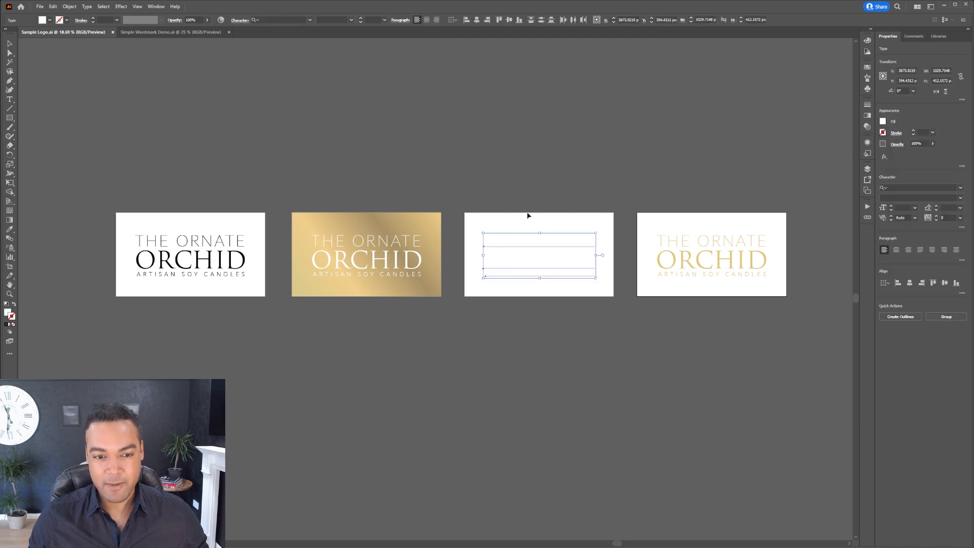
left_click(499, 210)
key("m")
left_click_drag(459, 195, 617, 303)
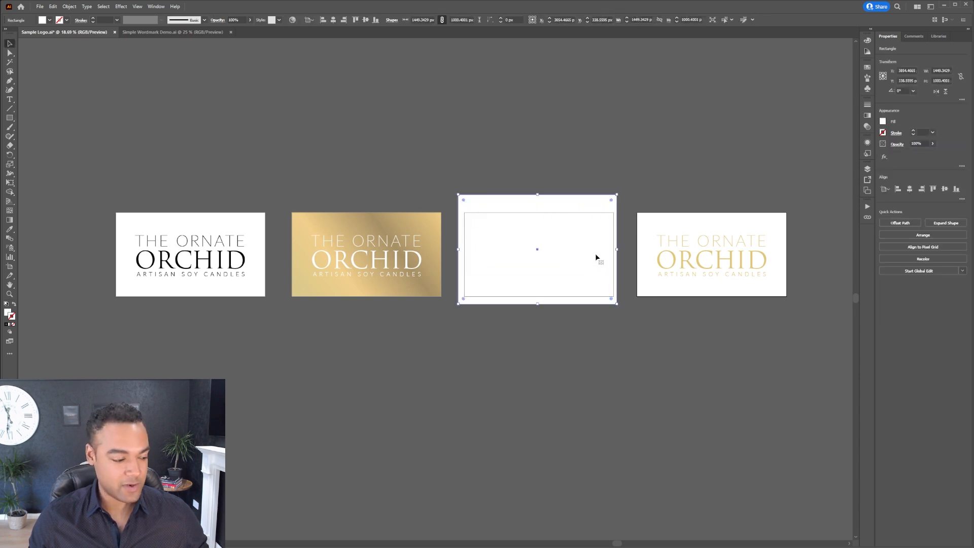
Step: Fill the rectangle with black and arrange it behind the white logo text, covering the third artboard
left_click(867, 67)
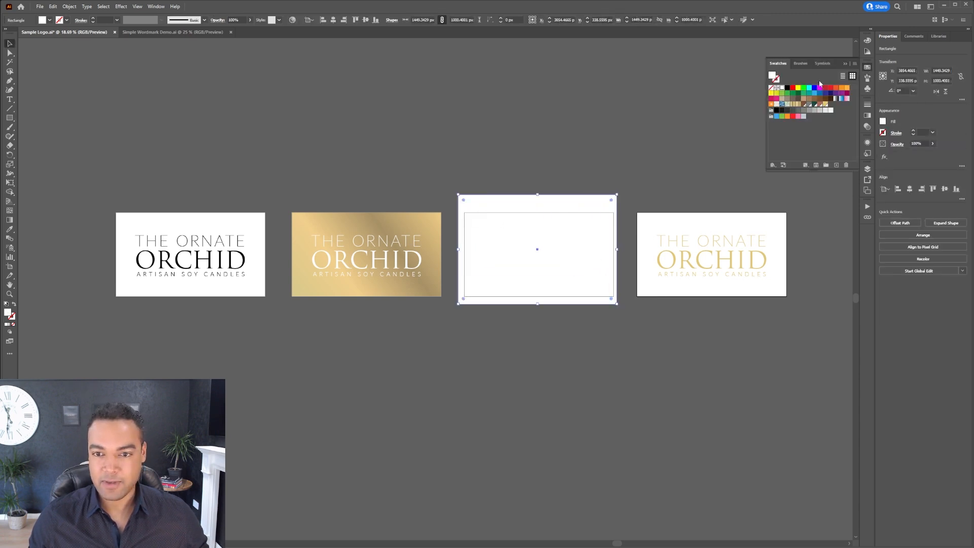
left_click(787, 88)
key("ctrl+shift+bracketleft")
left_click(633, 178)
mouse_move(603, 205)
left_mouse_down()
mouse_move(612, 287)
mouse_move(616, 226)
mouse_move(605, 205)
left_mouse_up()
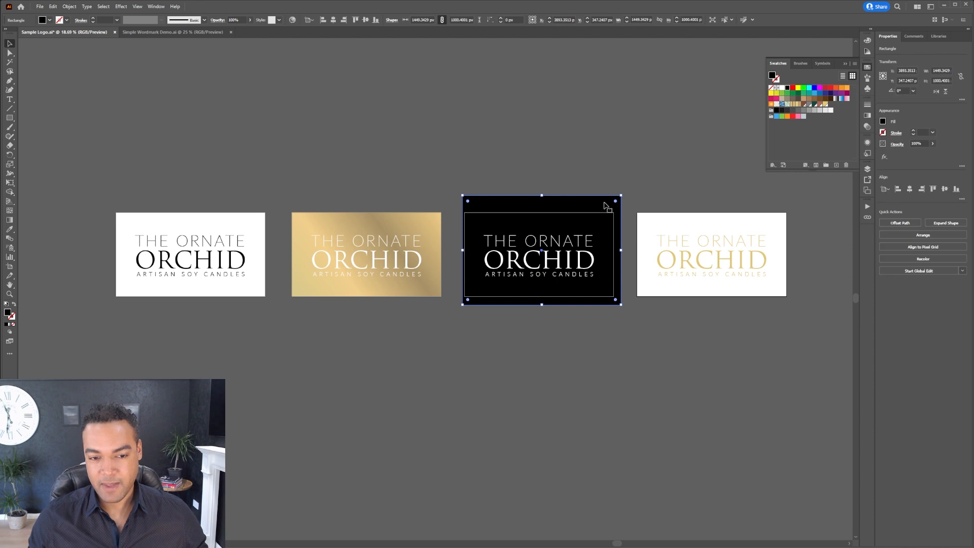
left_click(637, 168)
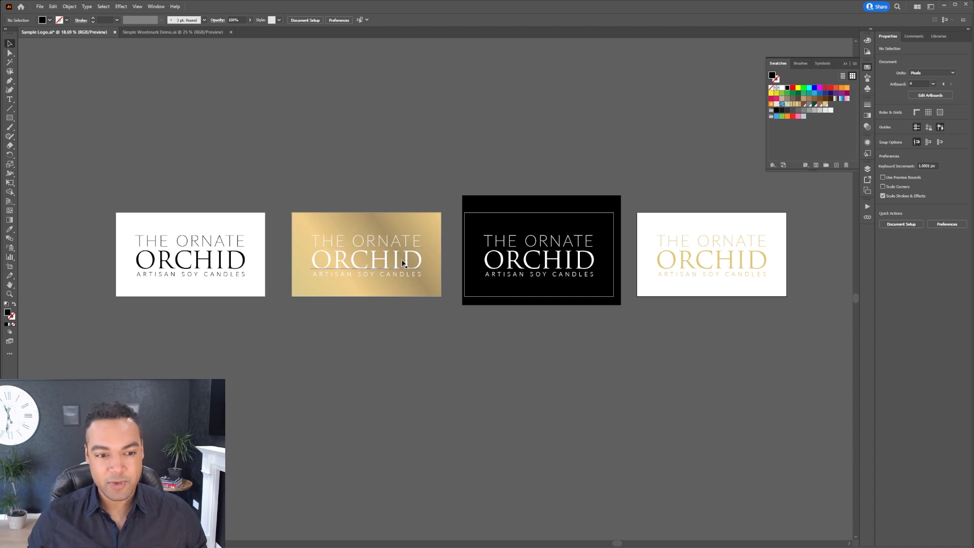
Step: Recolour the white logo text on the gold gradient artboard to black
left_click(403, 279)
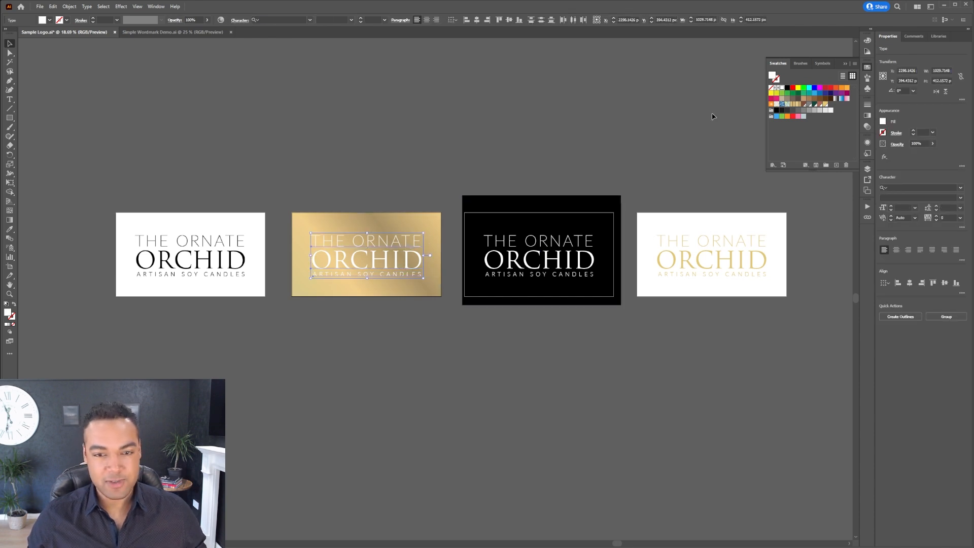
left_click(787, 88)
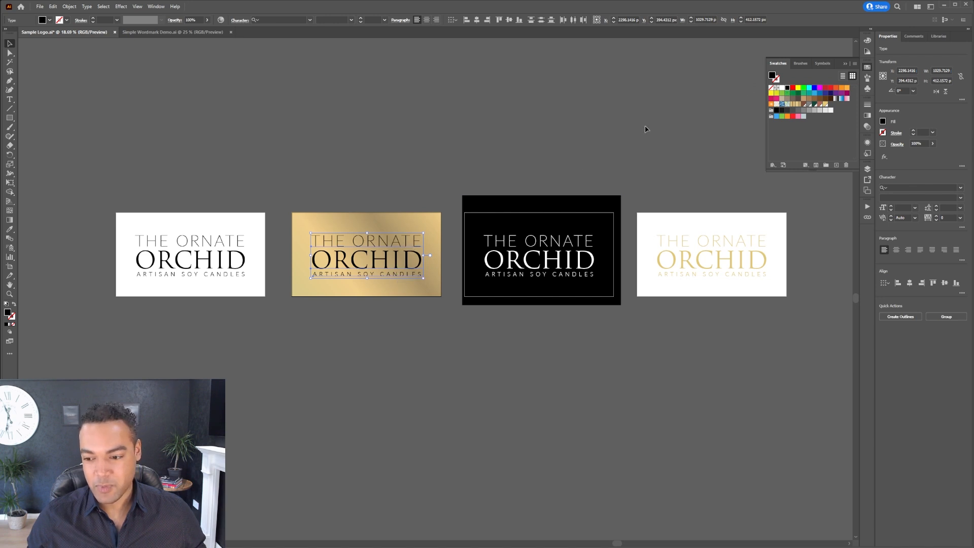
left_click(474, 183)
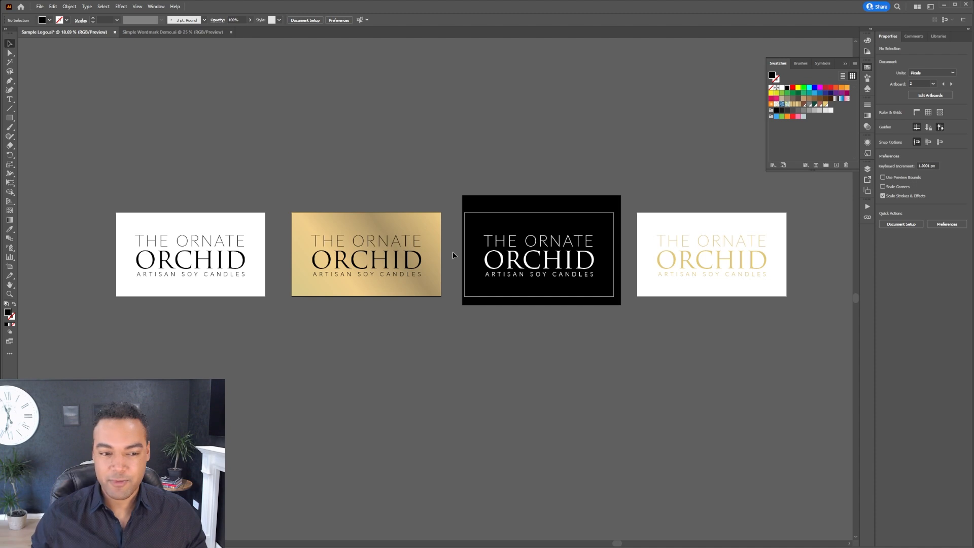
Step: Examine the fill of the THE ORNATE and ORCHID lines in the gold logo on the fourth artboard
scroll(453, 255, "up", 2)
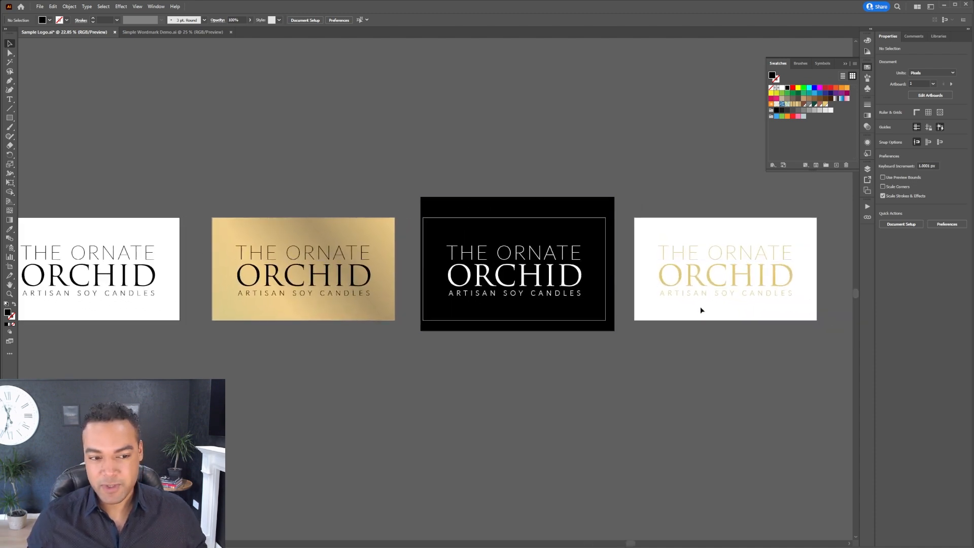
left_click(714, 255)
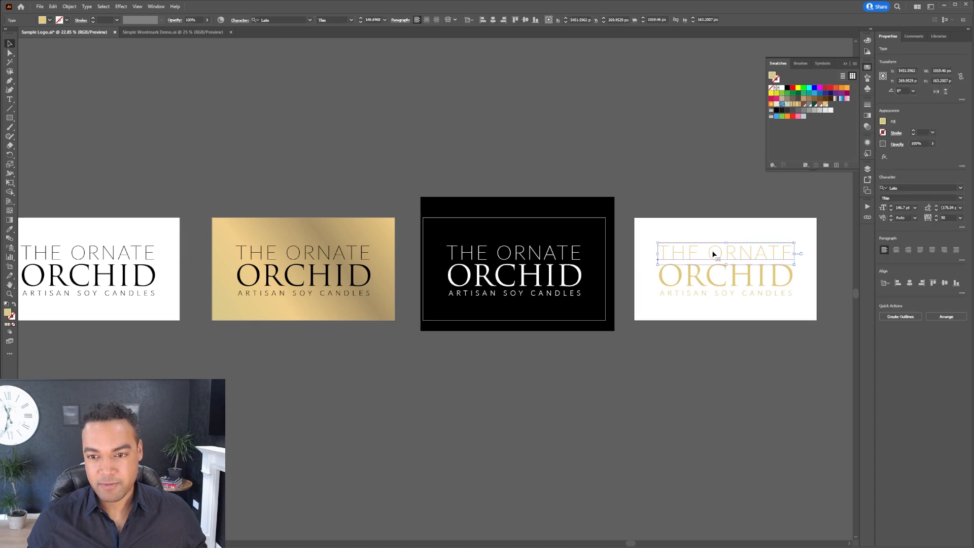
left_click(720, 281)
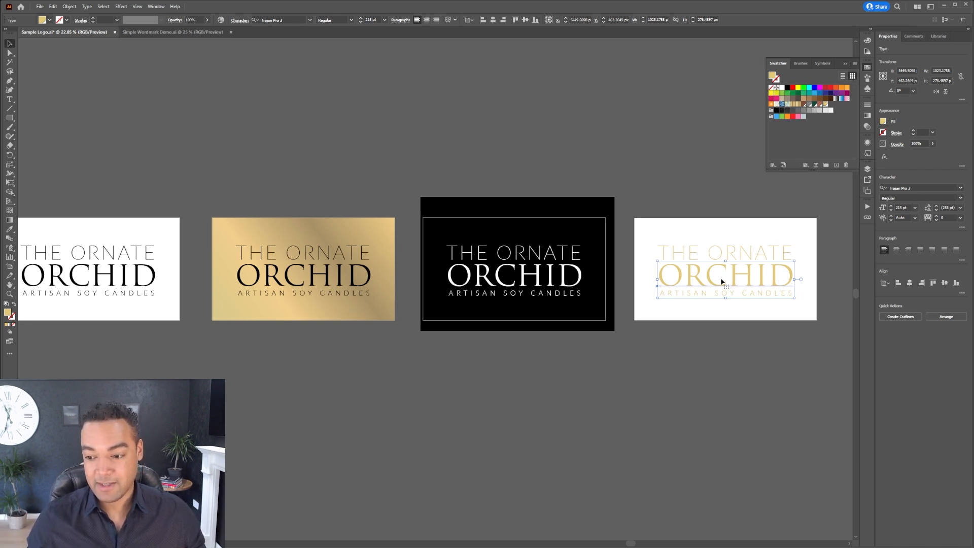
scroll(289, 227, "left", 1)
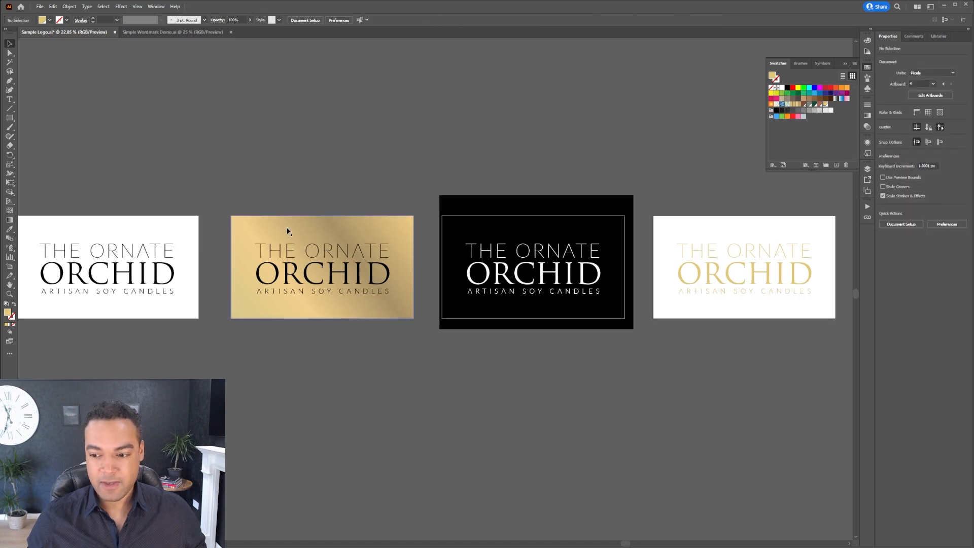
left_click(718, 254)
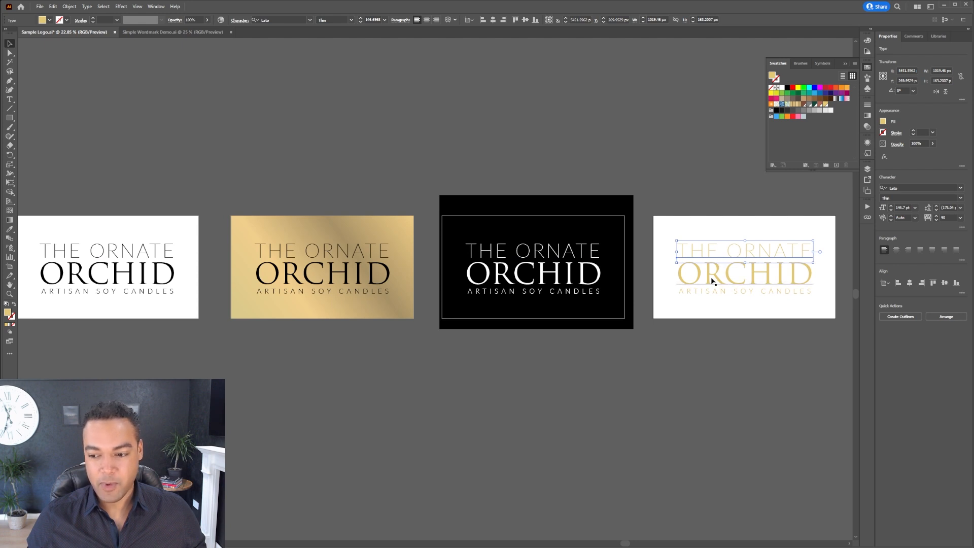
Step: Delete the THE ORNATE line from the black logo on the first artboard
left_click_drag(34, 258, 298, 262)
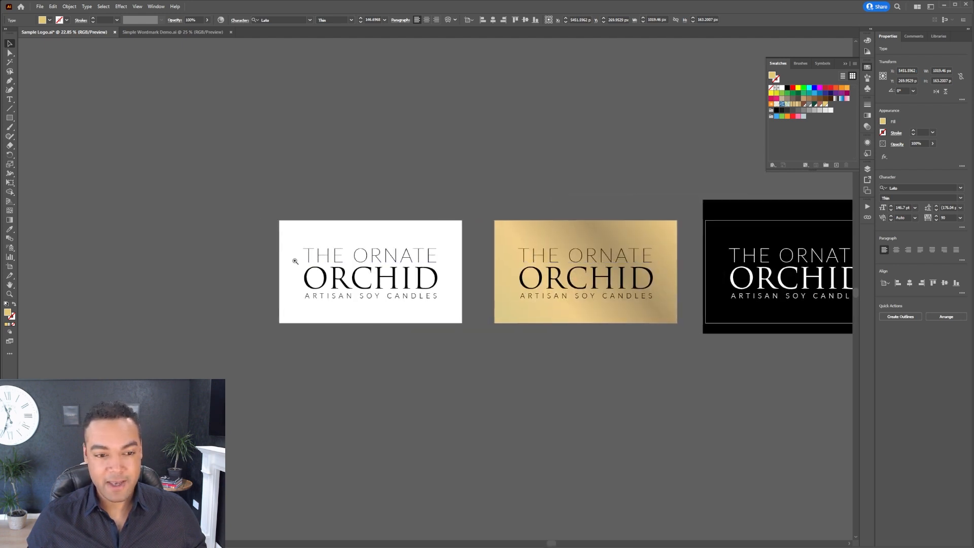
scroll(297, 262, "up", 5)
left_click(456, 246)
left_click(612, 204)
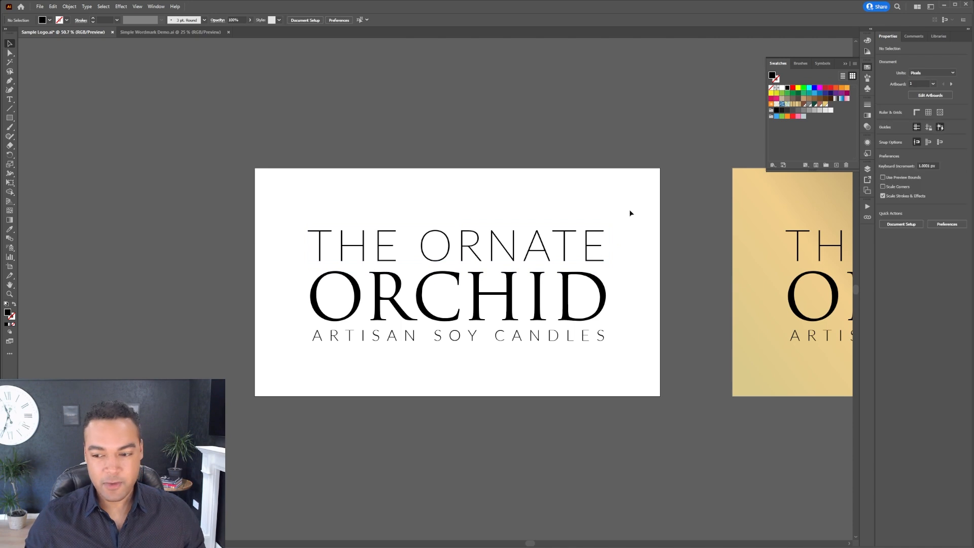
left_click(578, 239)
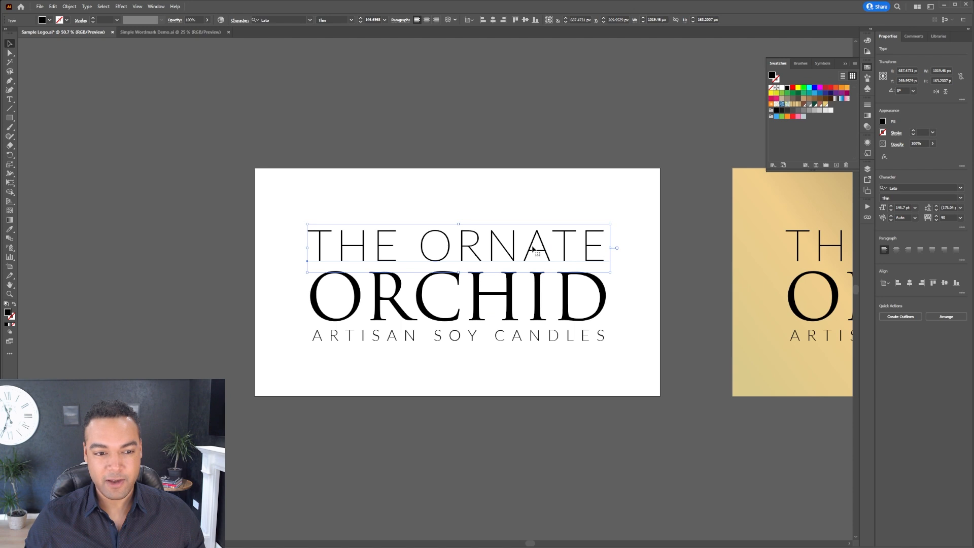
key("Delete")
Step: Replace the word ORCHID in the first artboard's logo with EVOKE
double_click(463, 295)
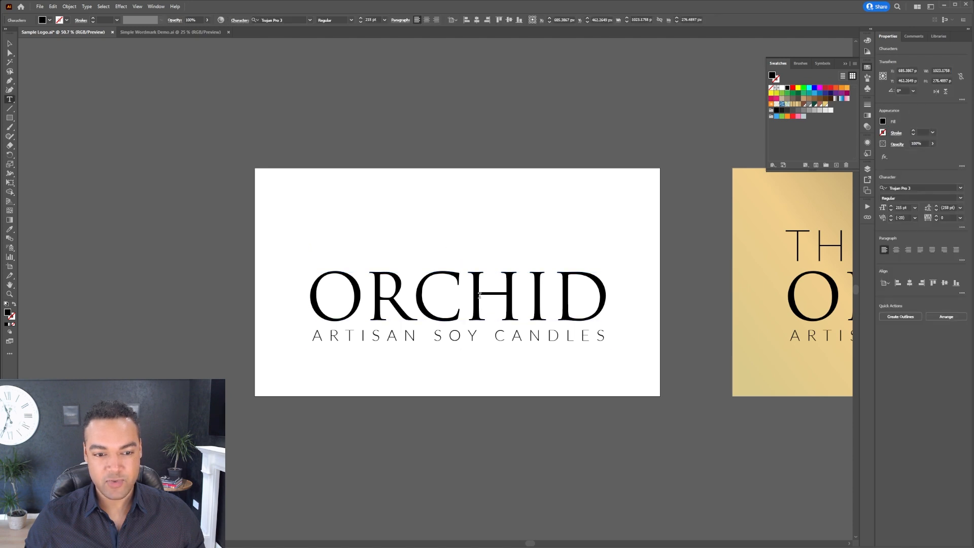
key("ctrl+a")
type("EV")
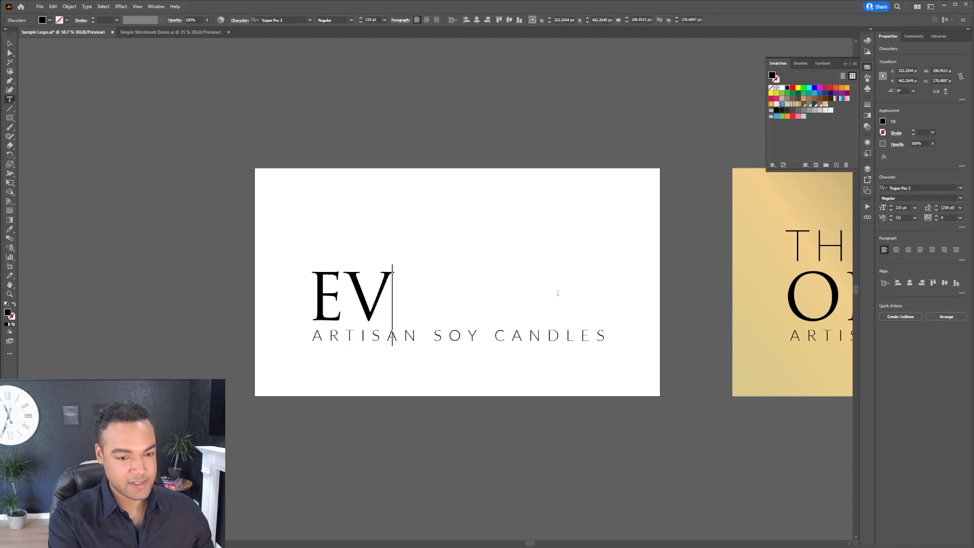
type("OKE")
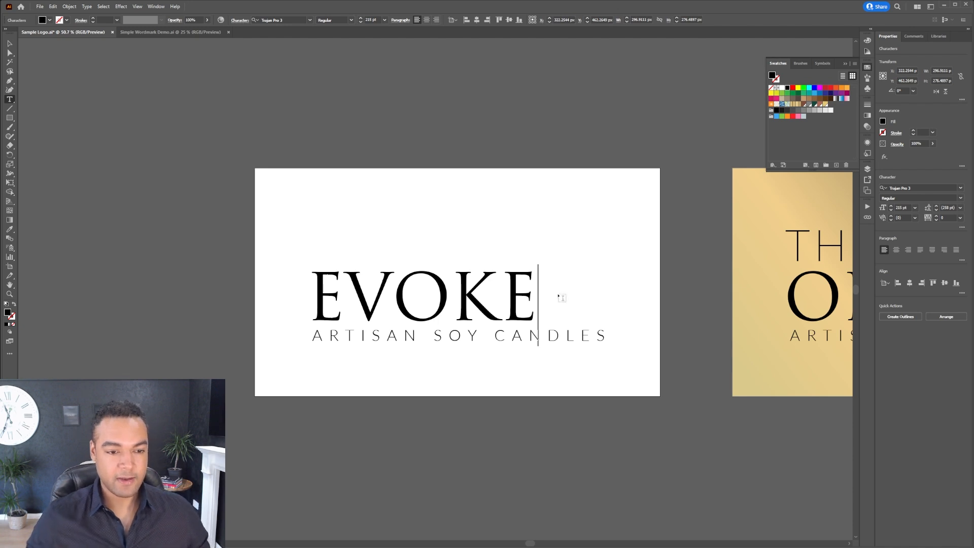
Step: Set the whole EVOKE word to 283 pt to match the width of the ARTISAN SOY CANDLES tagline
key("ctrl+a")
left_click(891, 207)
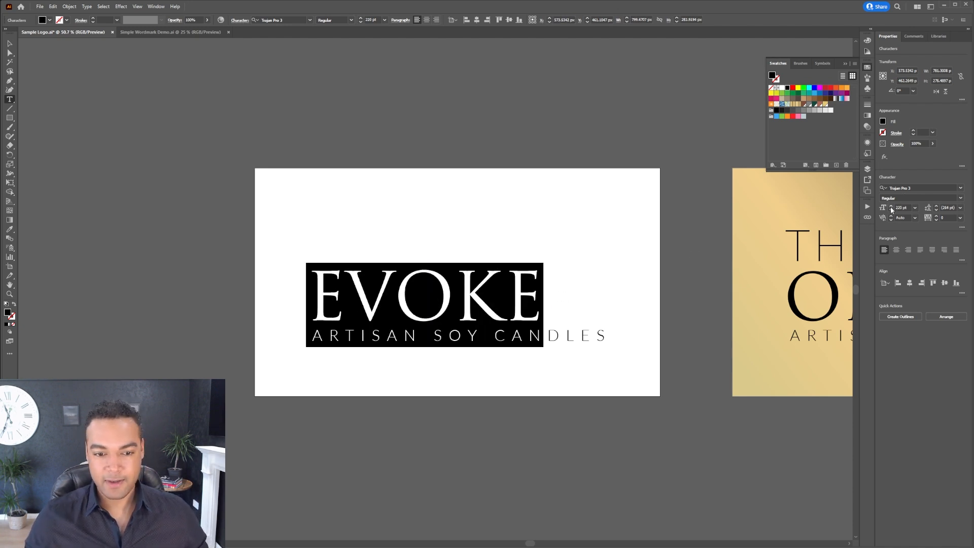
left_click_drag(891, 208, 891, 209)
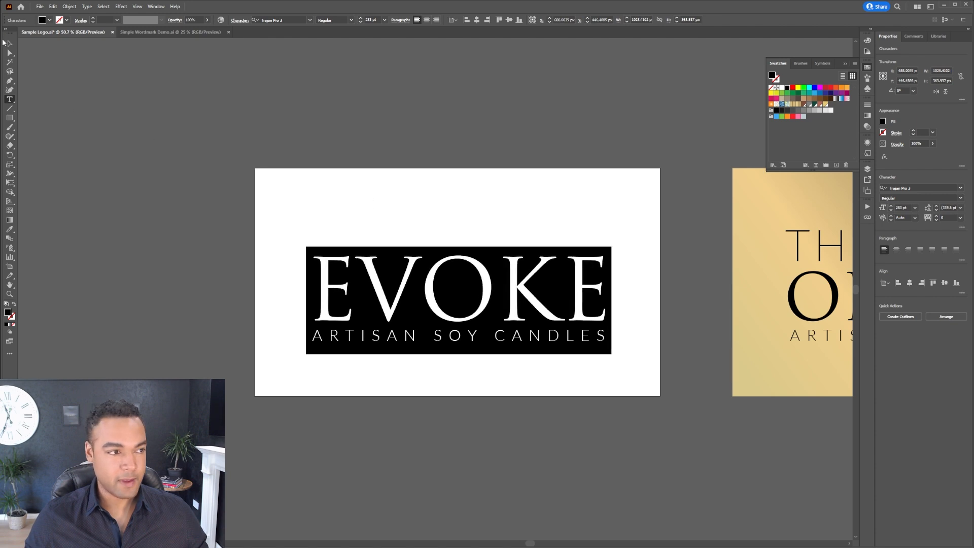
Step: Move the EVOKE word and its ARTISAN SOY CANDLES tagline together upward to roughly the vertical middle of the first artboard
left_click(5, 43)
left_click(355, 224)
left_click(518, 299)
left_click_drag(518, 298, 519, 283)
key("ctrl+shift+a")
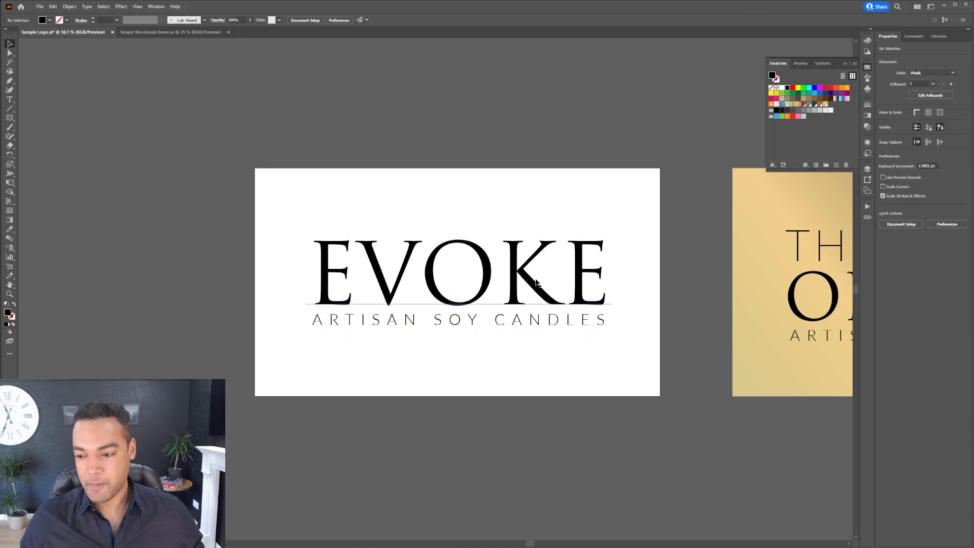
Step: Check the left alignment of EVOKE and the ARTISAN SOY CANDLES tagline with a temporary black rectangle at the E's left edge, and delete the rectangle
left_click(521, 323)
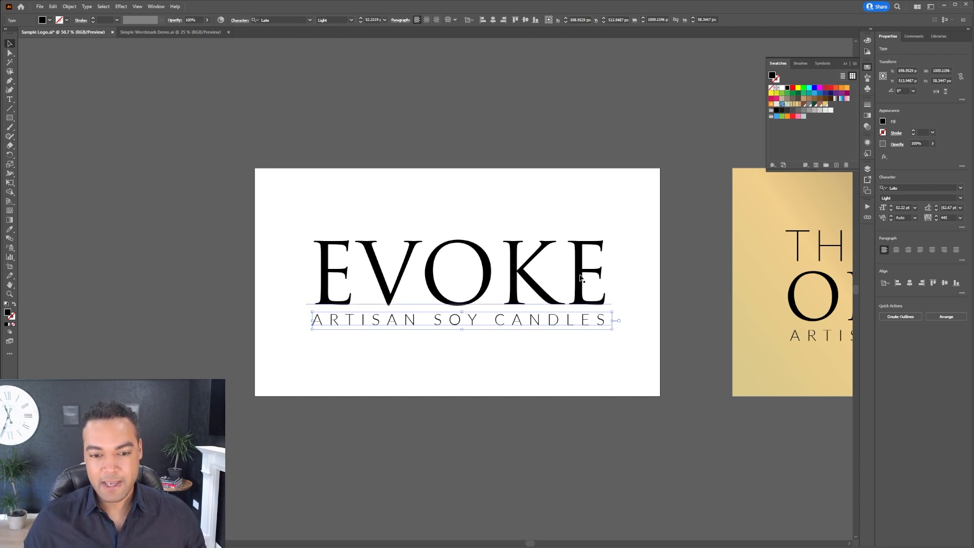
left_click(637, 320)
left_click(562, 322)
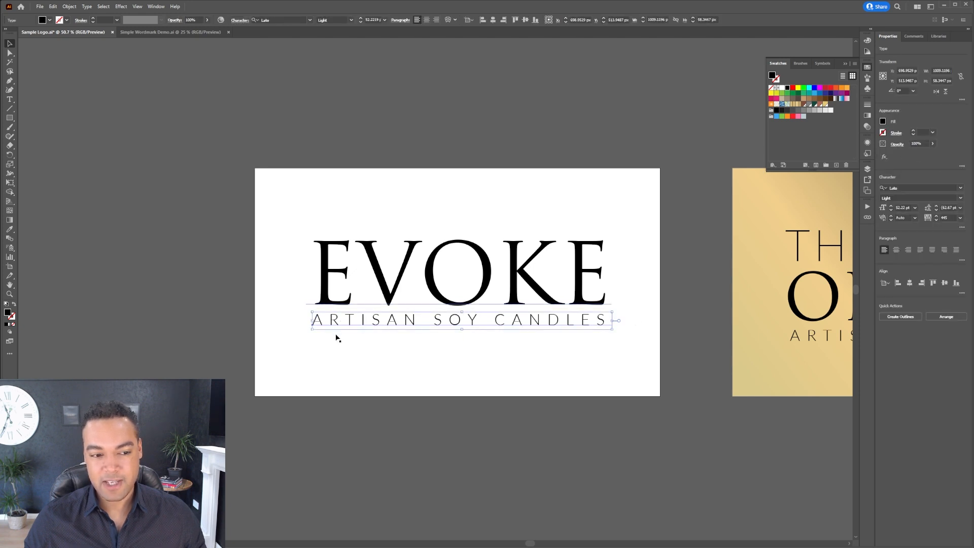
left_click(526, 370)
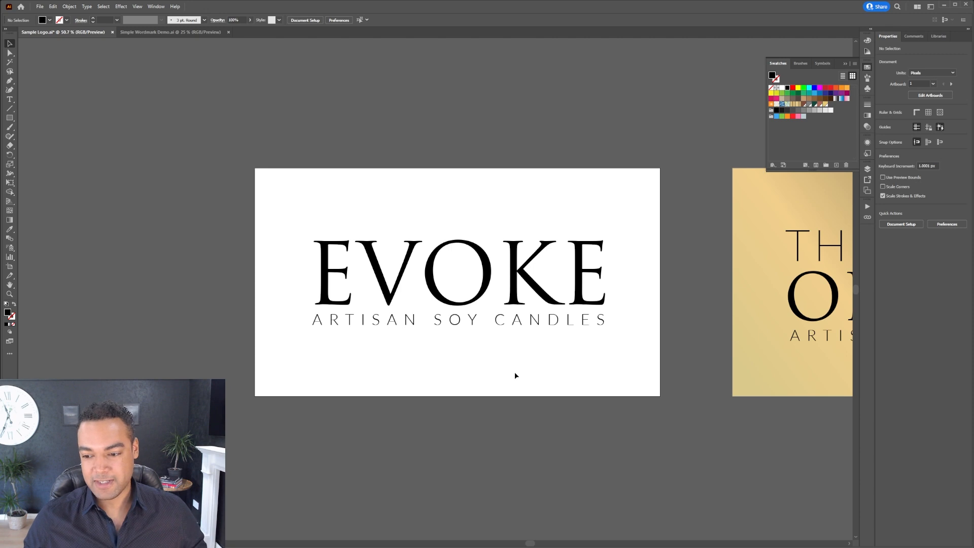
left_click_drag(327, 299, 528, 302)
left_click_drag(239, 465, 253, 466)
left_click(254, 308)
key("m")
left_click_drag(122, 223, 253, 495)
key("v")
left_click(260, 482)
left_click(237, 457)
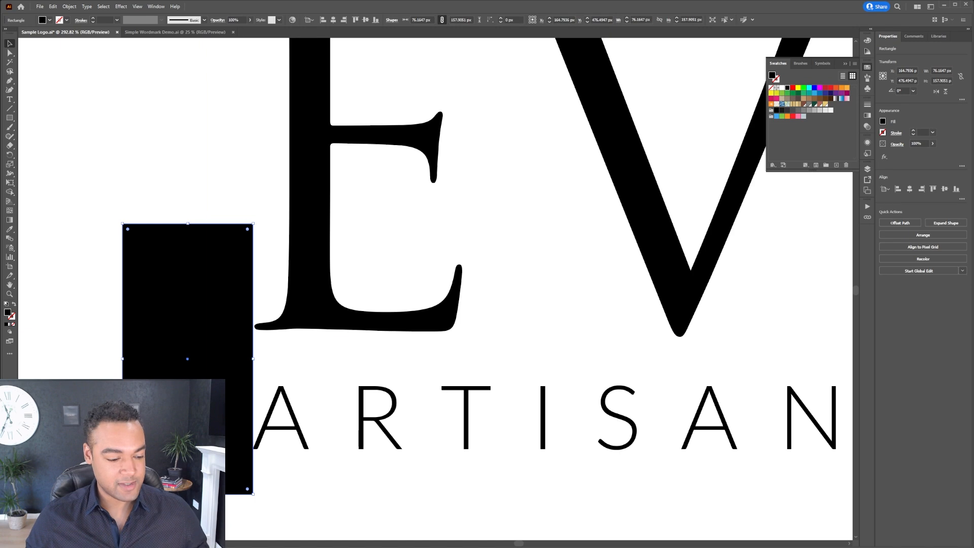
key("Delete")
Step: Delete the THE ORNATE, ORCHID and ARTISAN SOY CANDLES text lines from the gold-background artboard
key("ctrl+minus")
key("ctrl+minus")
key("ctrl+minus")
key("ctrl+minus")
left_click_drag(832, 329, 727, 343)
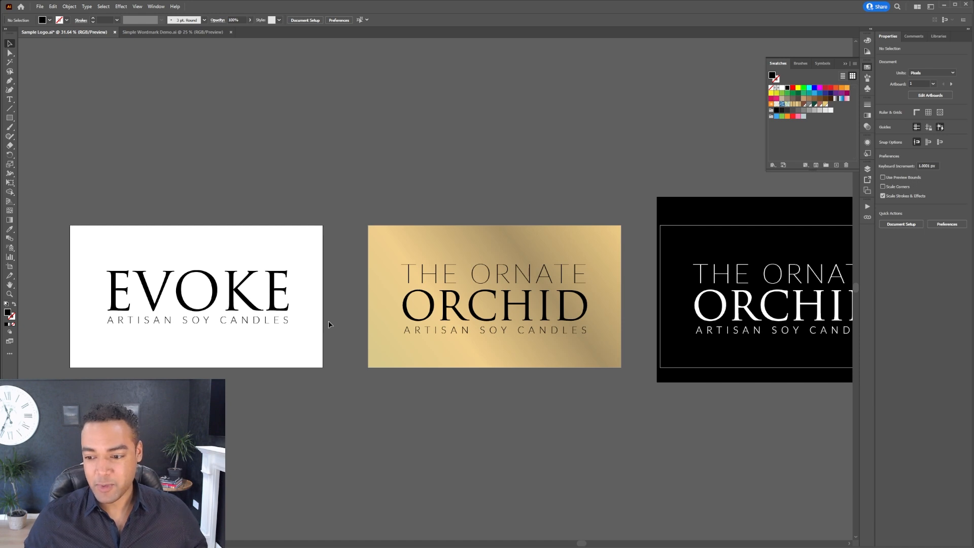
left_click_drag(338, 295, 226, 270)
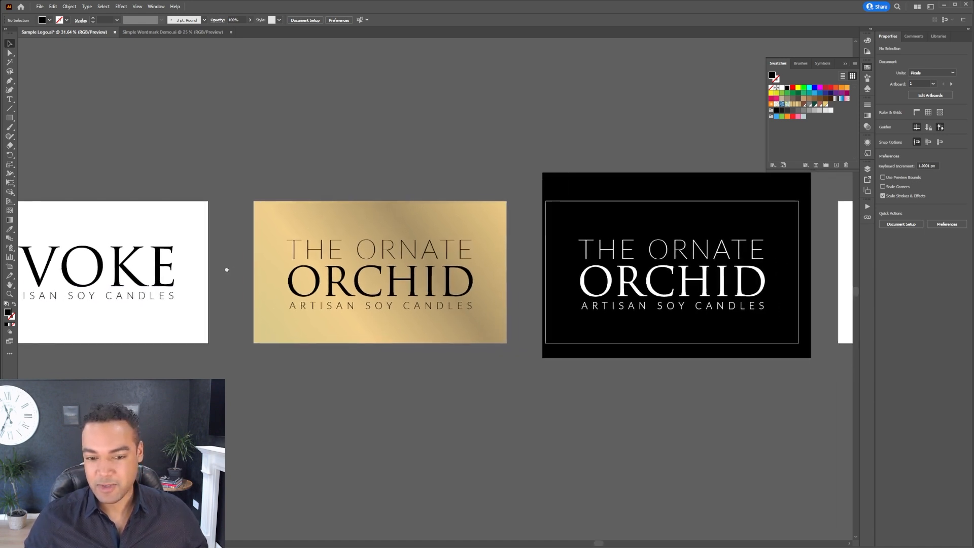
left_click(366, 260)
key("Delete")
left_click(395, 289)
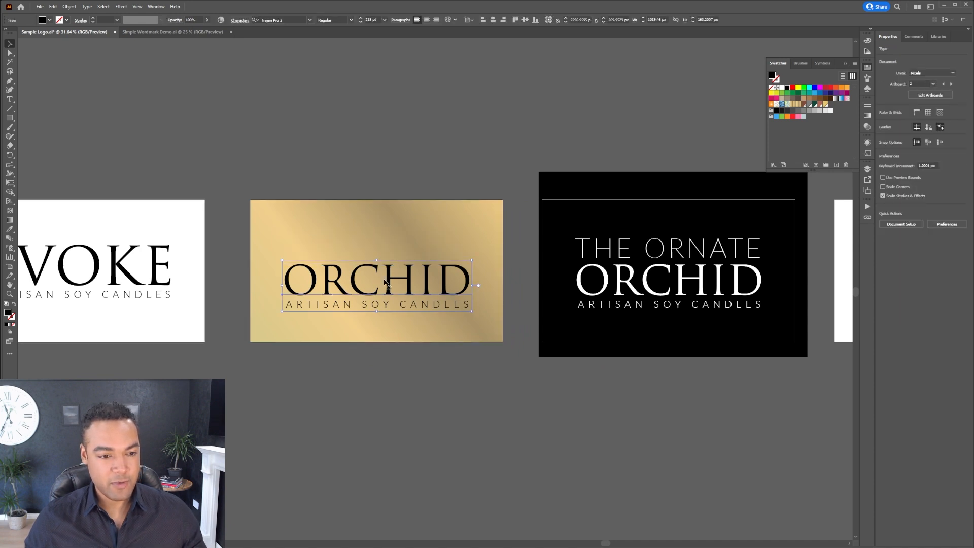
key("Delete")
left_click(405, 312)
key("Delete")
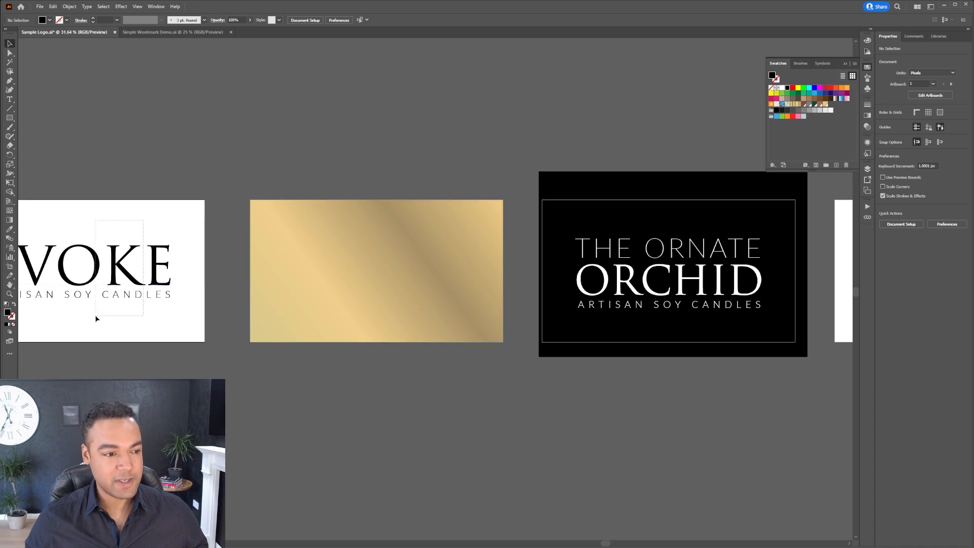
Step: Copy the black EVOKE logo with its tagline from the first artboard to the same position on the gold-background artboard
left_click(114, 284)
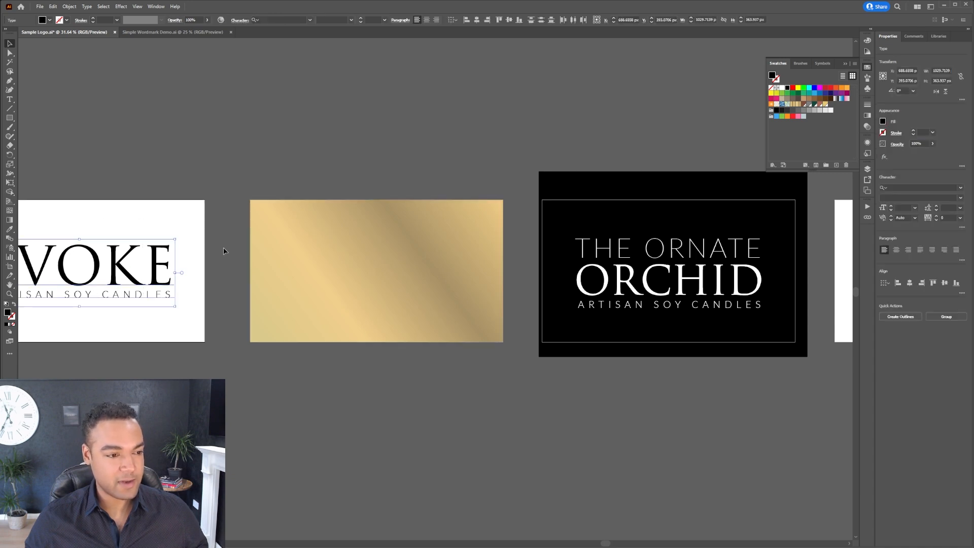
left_click(421, 241)
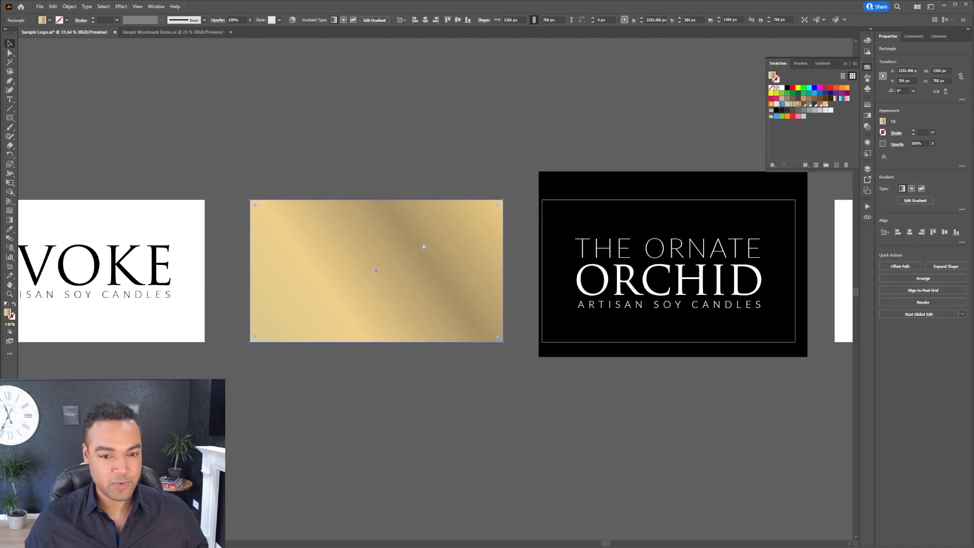
key("ctrl+shift+v")
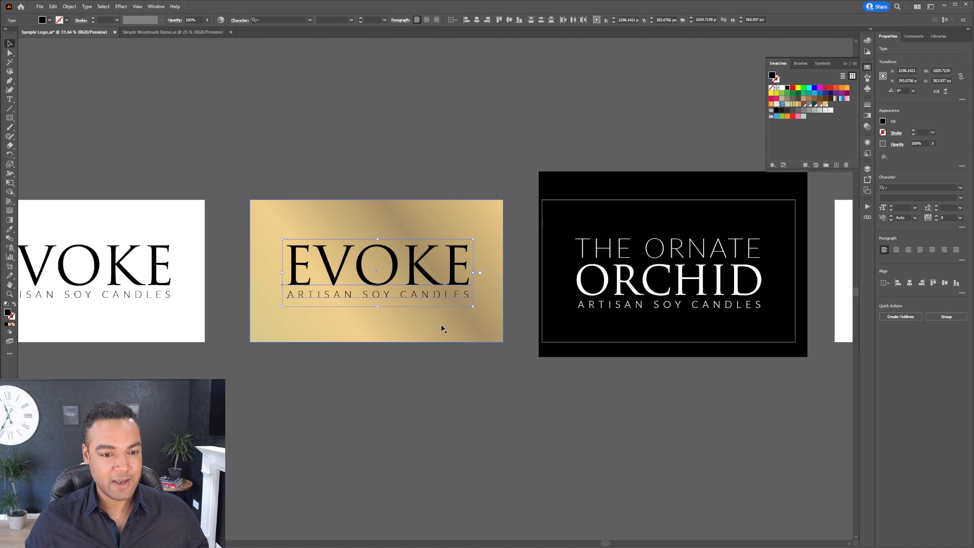
Step: Replace the black background and THE ORNATE ORCHID logo on the third artboard with a centred copy of the EVOKE logo
scroll(438, 320, "right", 5)
left_click(547, 234)
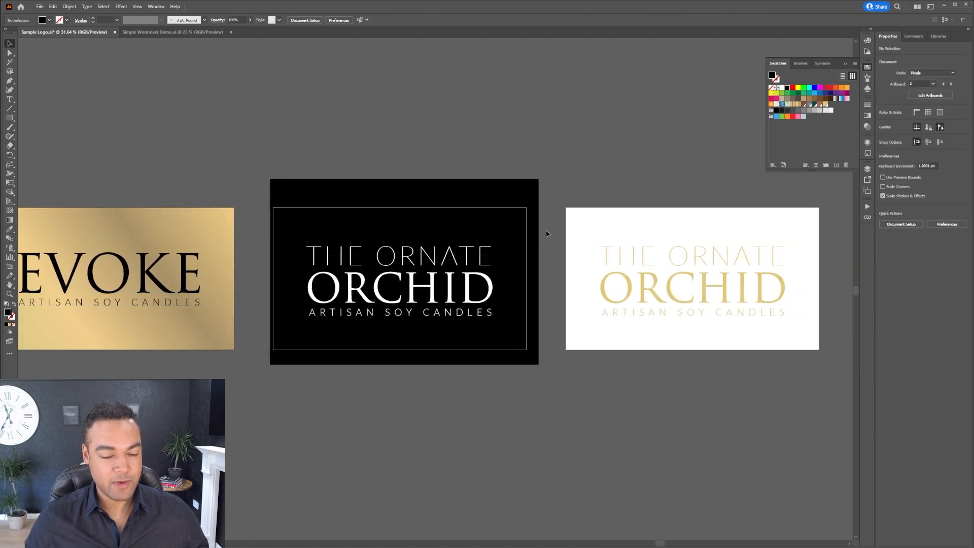
left_click(307, 348)
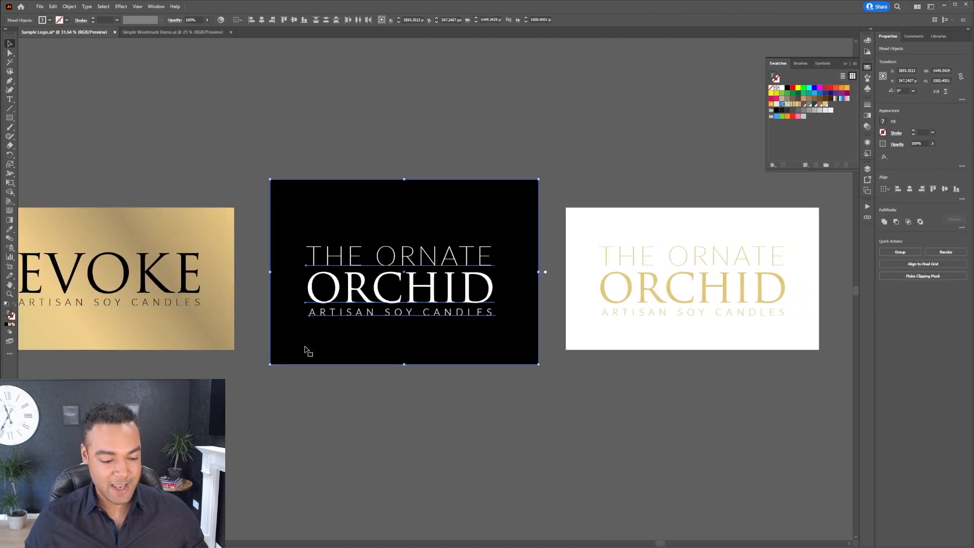
key("Delete")
key("ctrl+v")
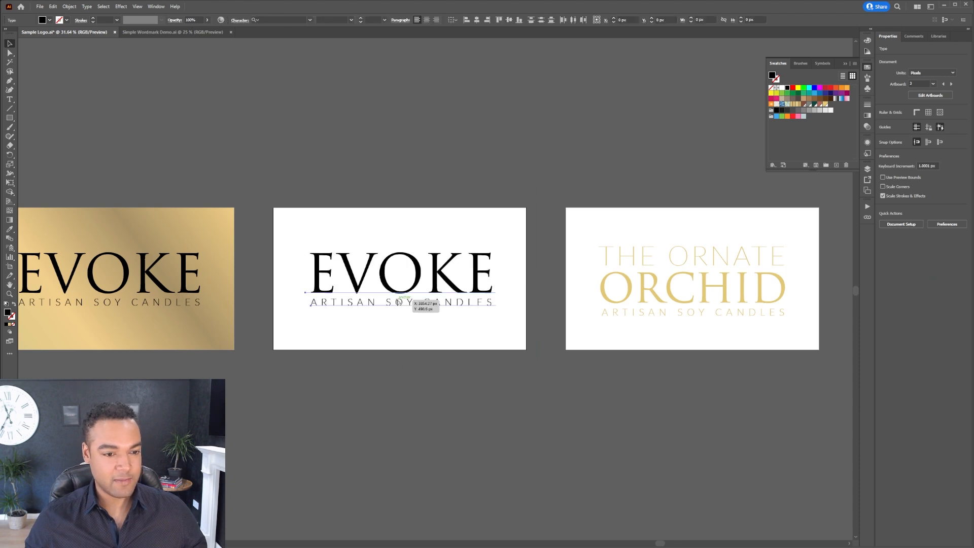
left_click(452, 341)
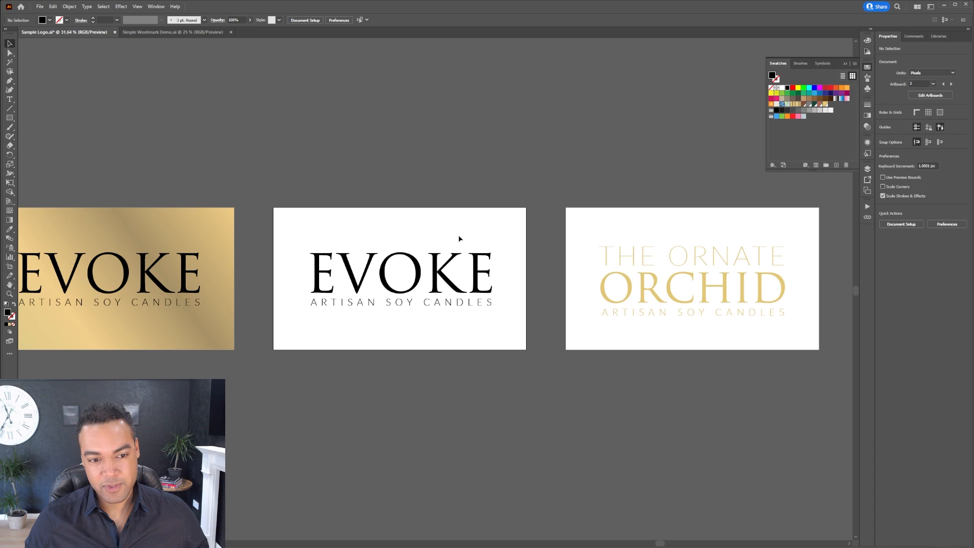
Step: Change the fill of the EVOKE logo and tagline on the third artboard to white
left_click_drag(450, 238, 379, 337)
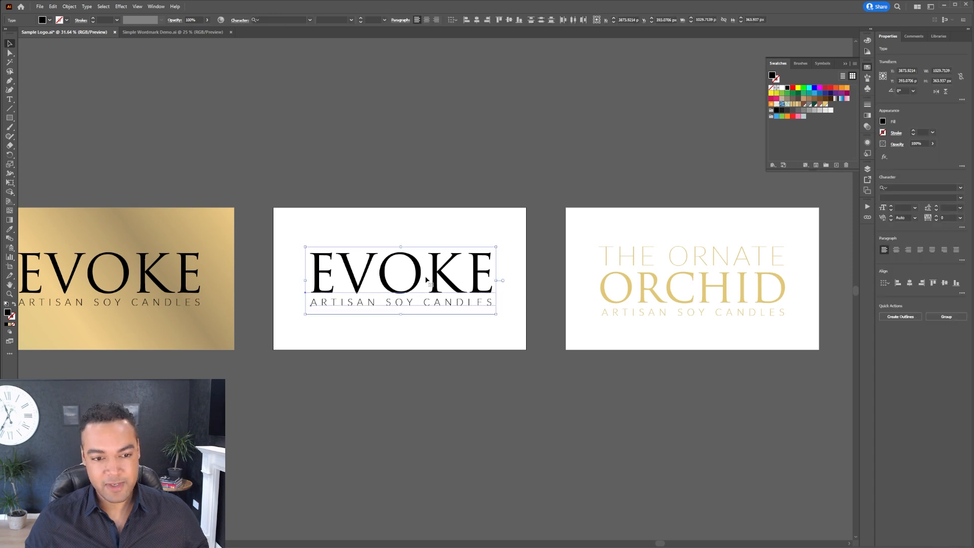
left_click(782, 88)
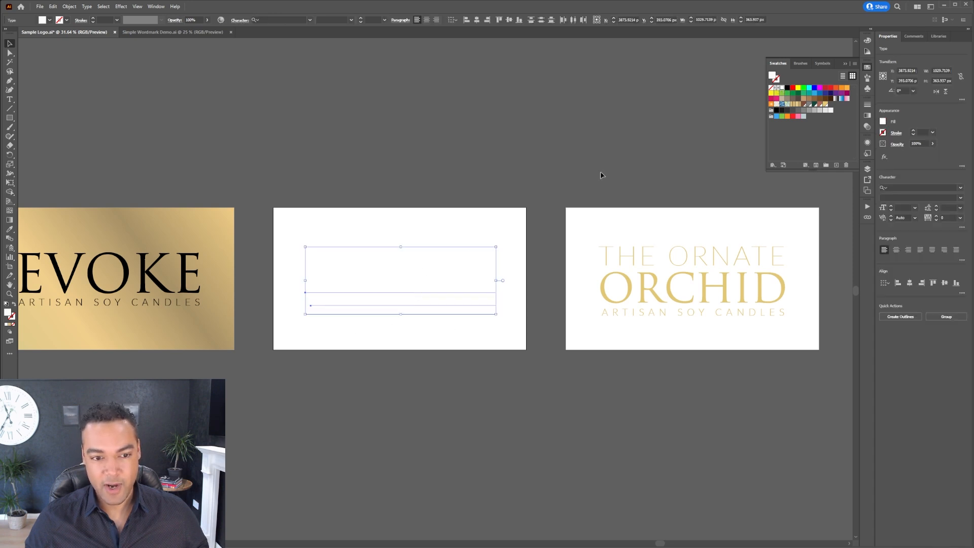
left_click(596, 230)
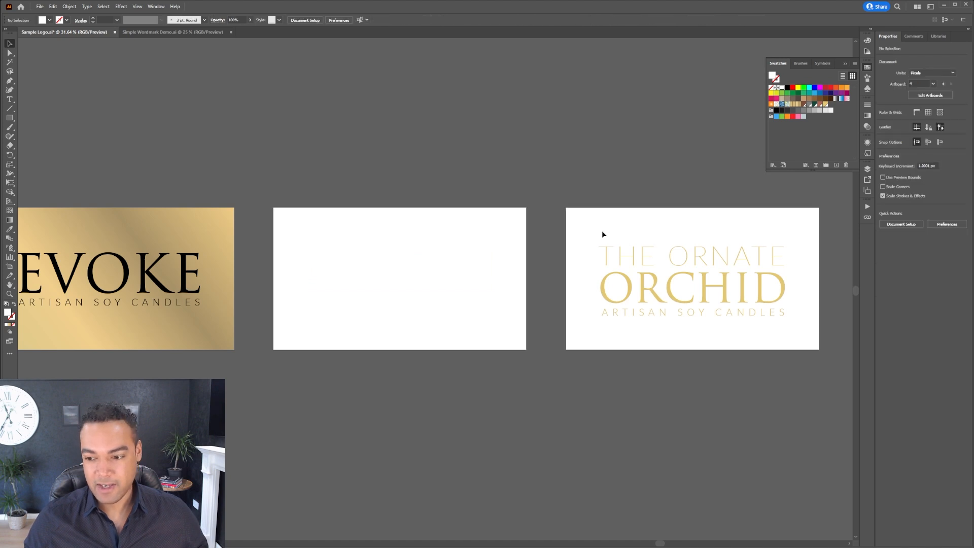
Step: Replace the gold THE ORNATE ORCHID logo on the fourth artboard with a copy of the EVOKE logo
left_click_drag(614, 230, 470, 226)
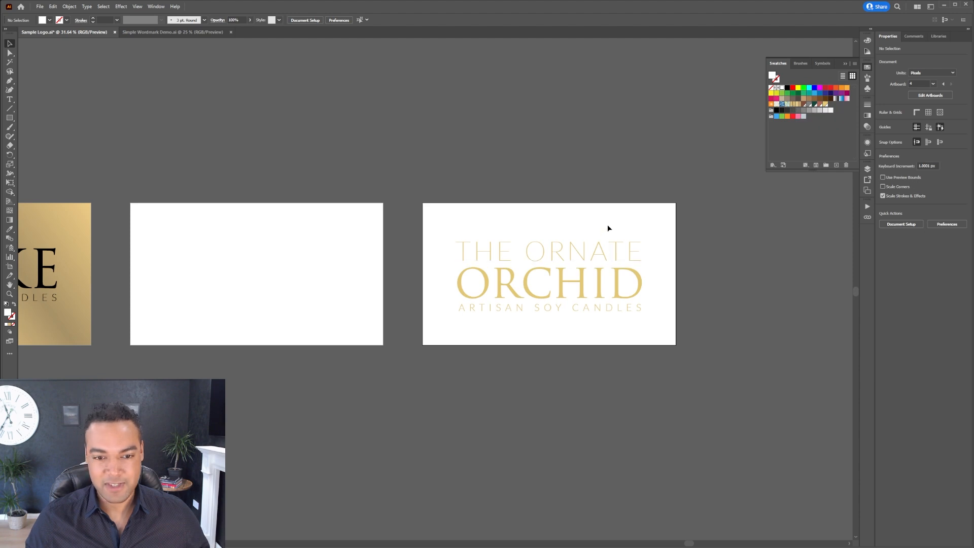
left_click_drag(609, 220, 558, 330)
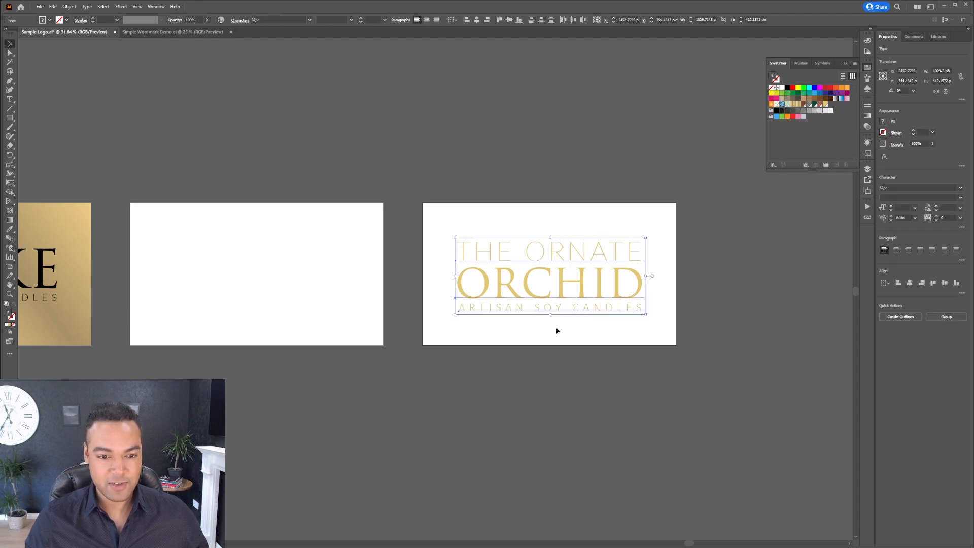
key("Delete")
key("ctrl+shift+v")
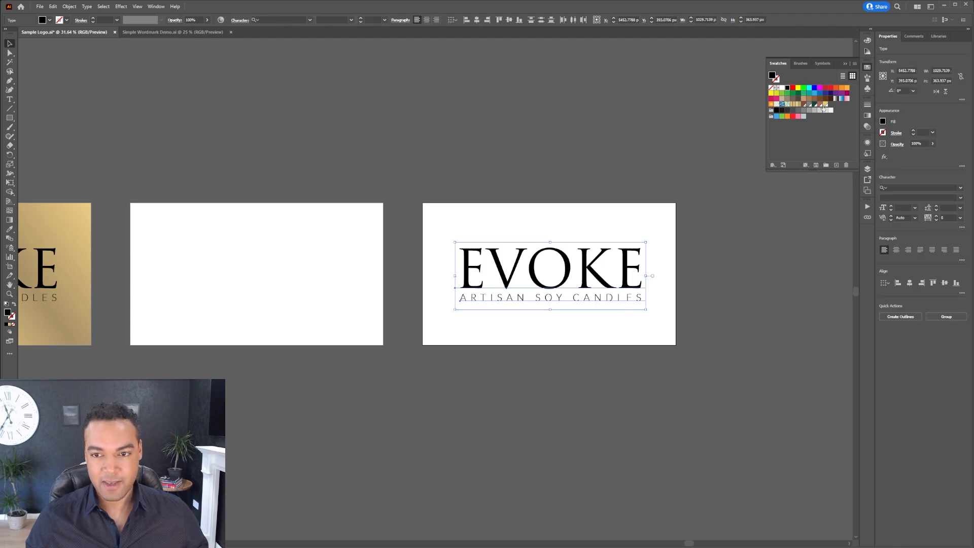
Step: Fill the EVOKE logo and tagline on the fourth artboard with the gold swatch
left_click(825, 105)
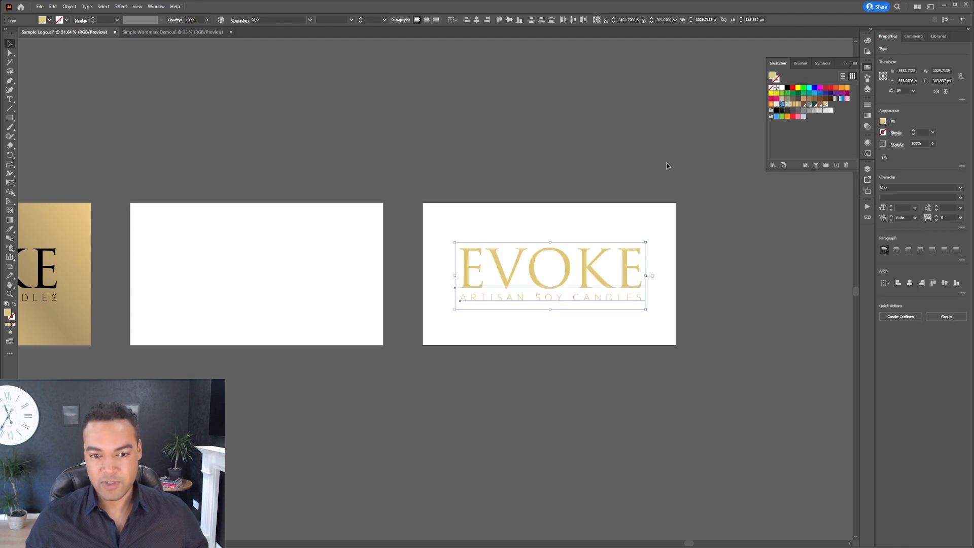
left_click(638, 175)
scroll(600, 176, "down", 4)
left_click_drag(533, 166, 647, 202)
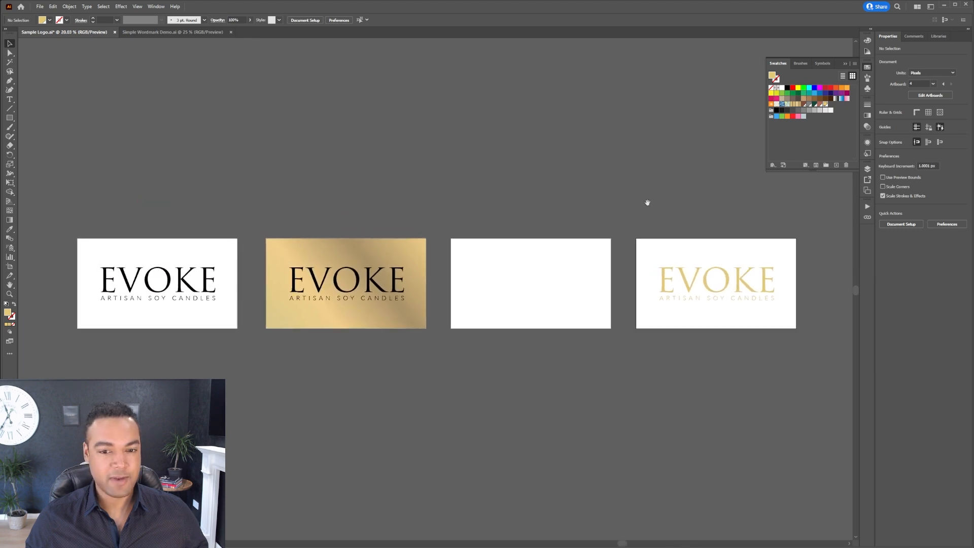